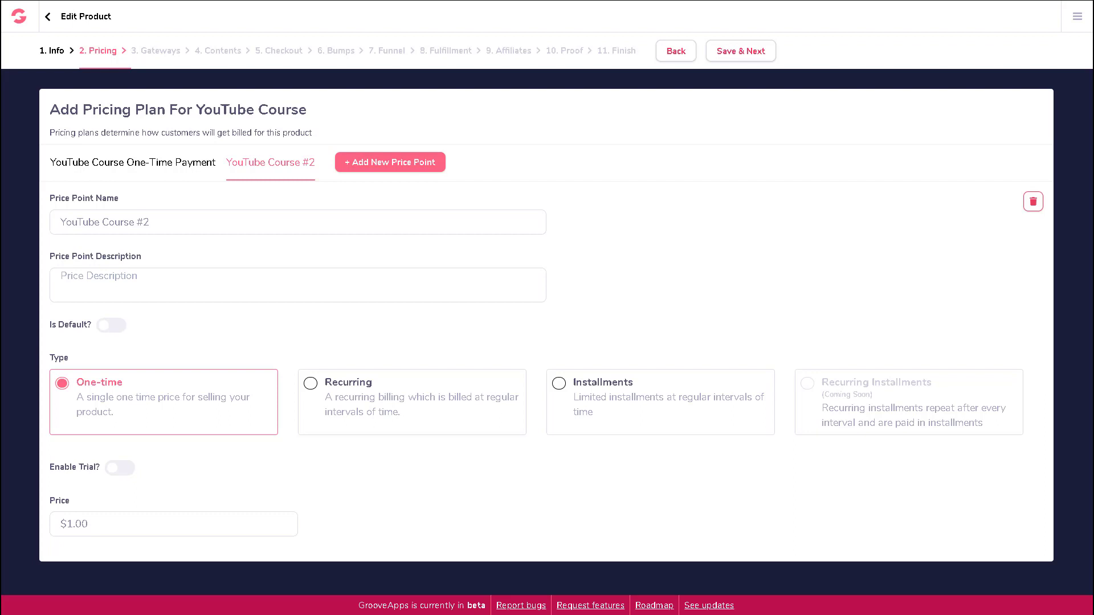
- Delete the '#2' from the second price point's name
{"action": "key", "text": "BackSpace"}
{"action": "key", "text": "BackSpace"}
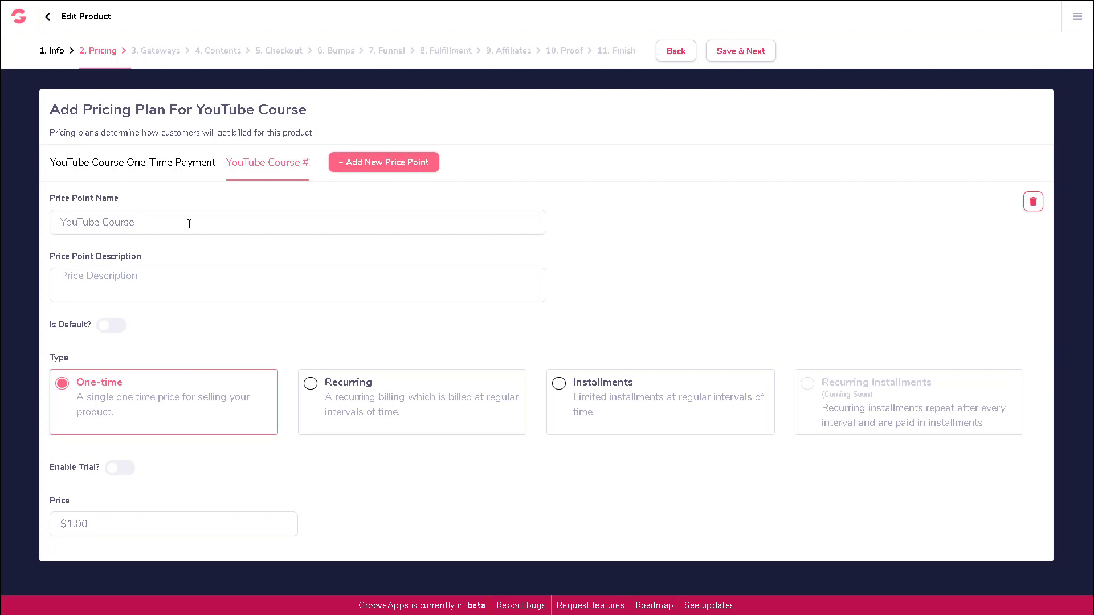
{"action": "key", "text": "BackSpace"}
{"action": "type", "text": "Recurring"}
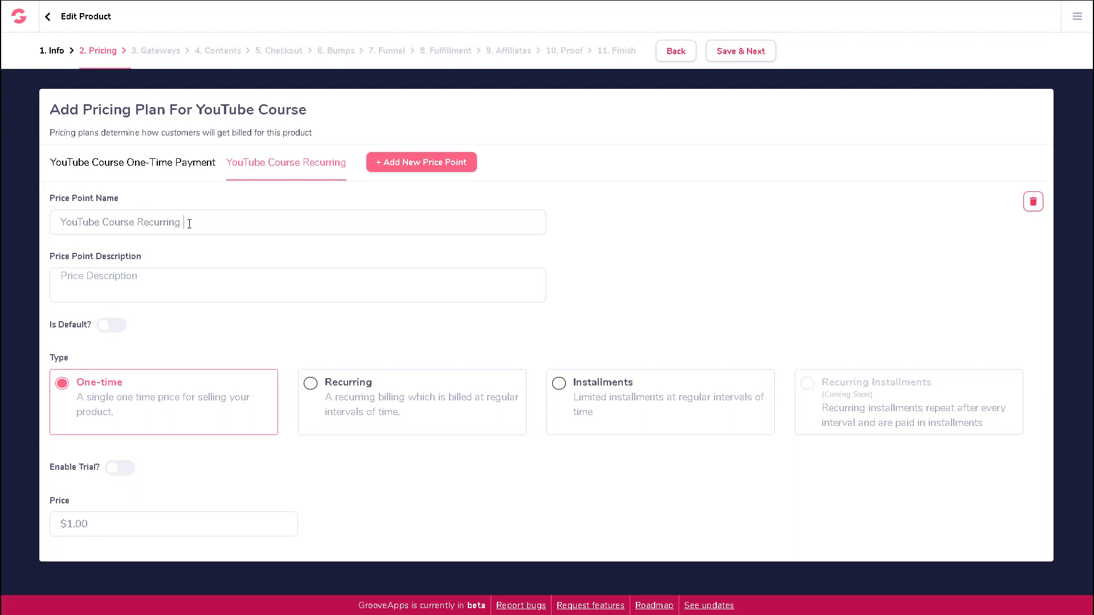
{"action": "type", "text": " Paymen"}
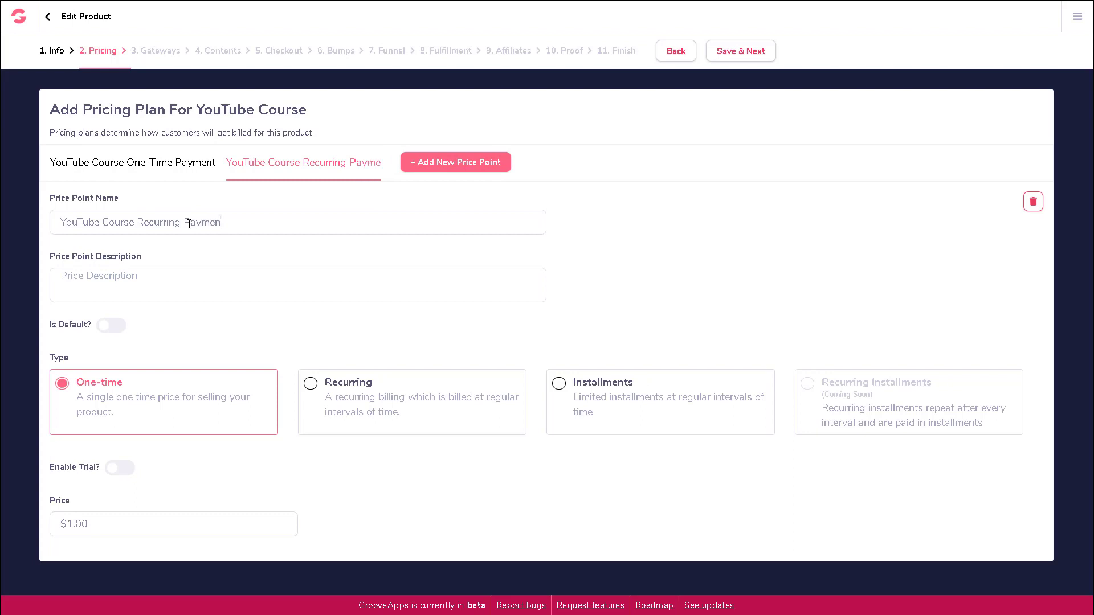
{"action": "type", "text": "t"}
{"action": "type", "text": "Recu"}
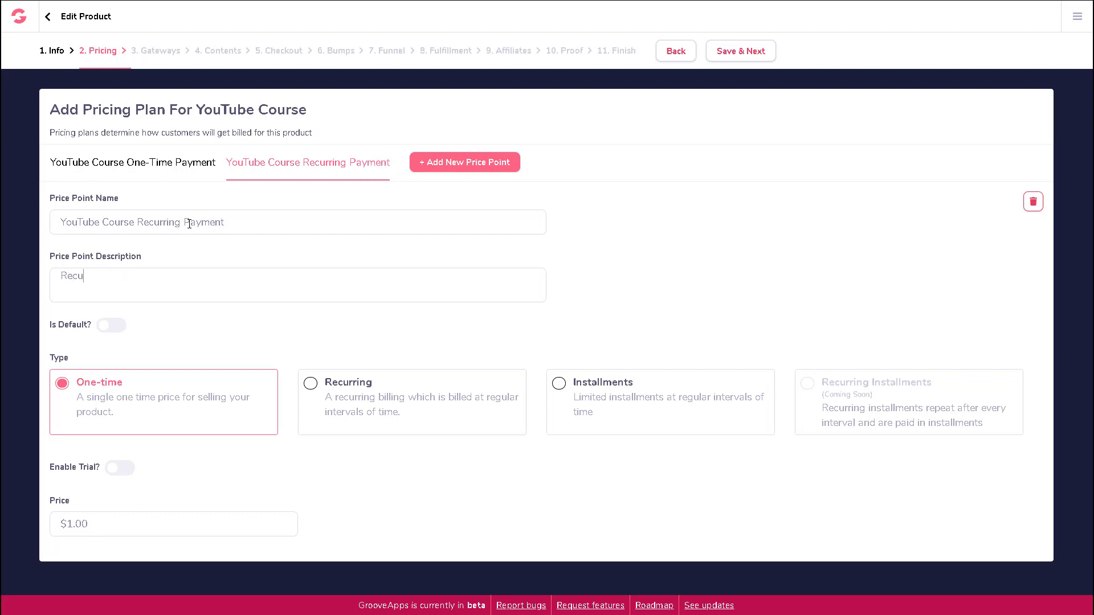
{"action": "type", "text": "rring member"}
{"action": "type", "text": "ship site acc"}
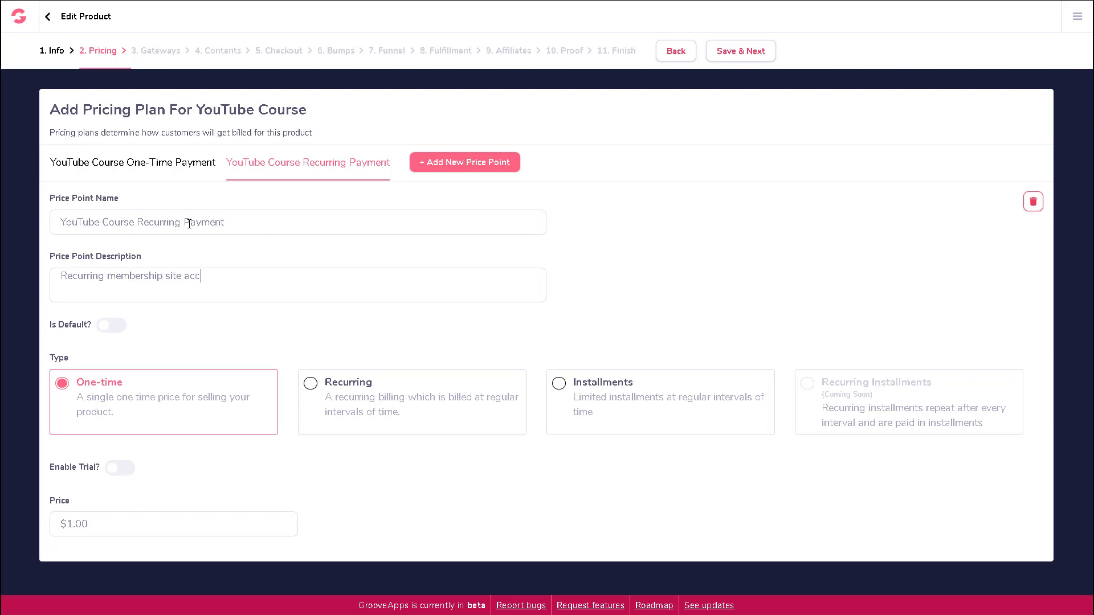
{"action": "type", "text": "ess for YouTu"}
{"action": "type", "text": "ber Million"}
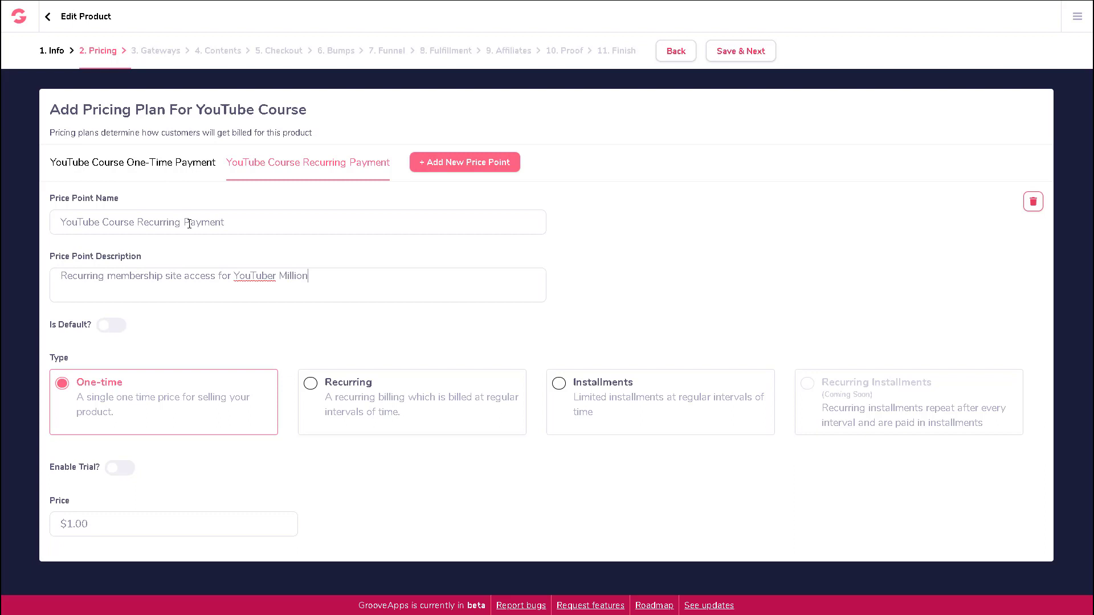
{"action": "type", "text": "aire Secrets."}
- Make the price point Recurring at $1,000, changing the billing interval from Monthly to Yearly
{"action": "left_click", "coordinate": [315, 396]}
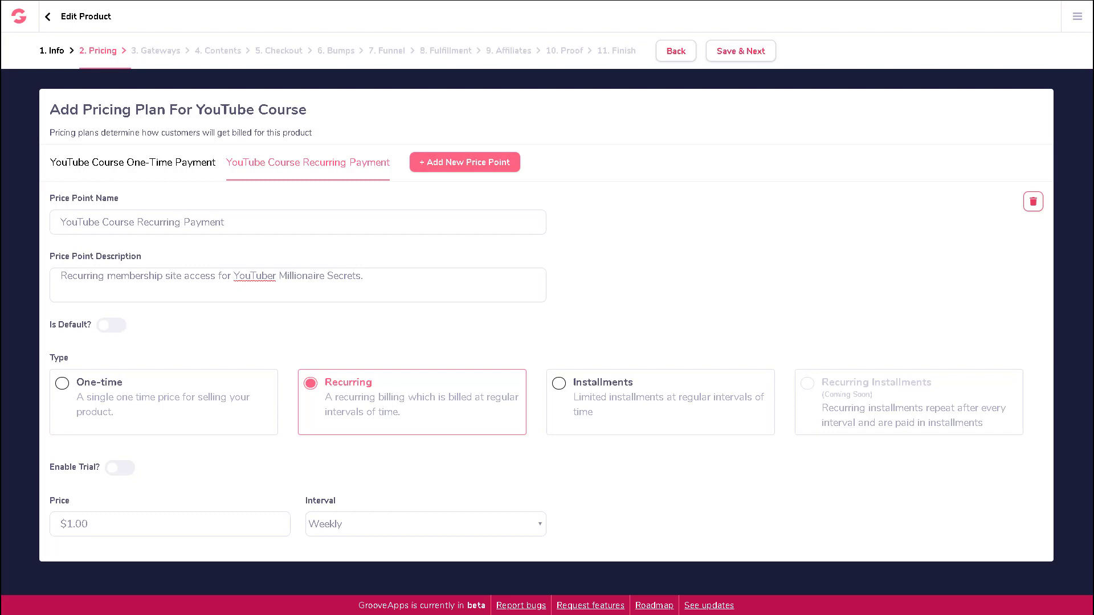
{"action": "type", "text": "10"}
{"action": "left_click", "coordinate": [384, 530]}
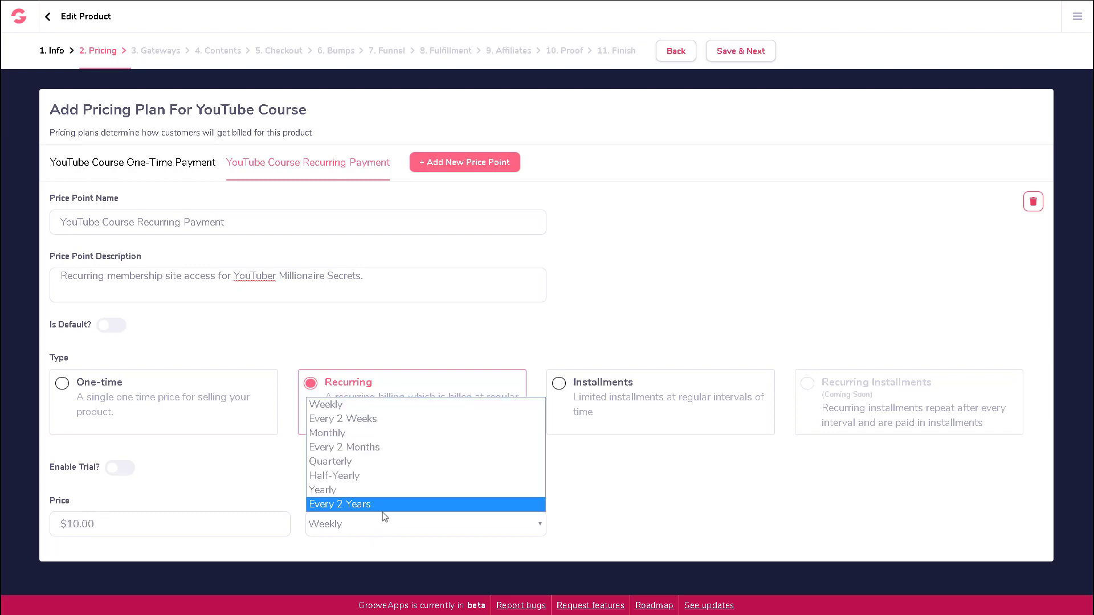
{"action": "left_click", "coordinate": [370, 434]}
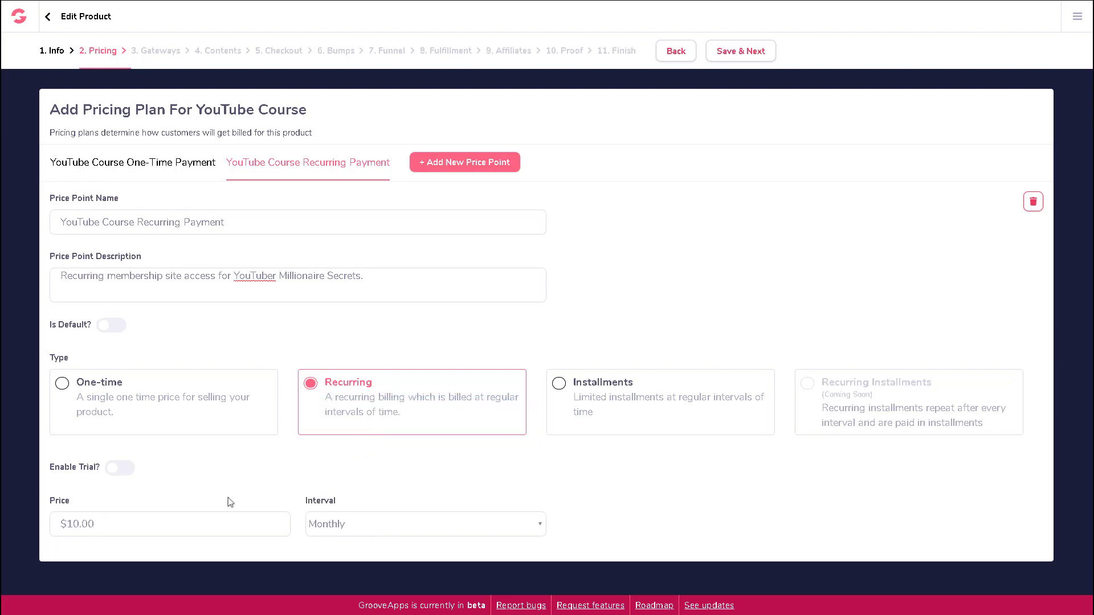
{"action": "left_click", "coordinate": [184, 519]}
{"action": "type", "text": "00"}
{"action": "left_click", "coordinate": [361, 525]}
{"action": "left_click", "coordinate": [359, 489]}
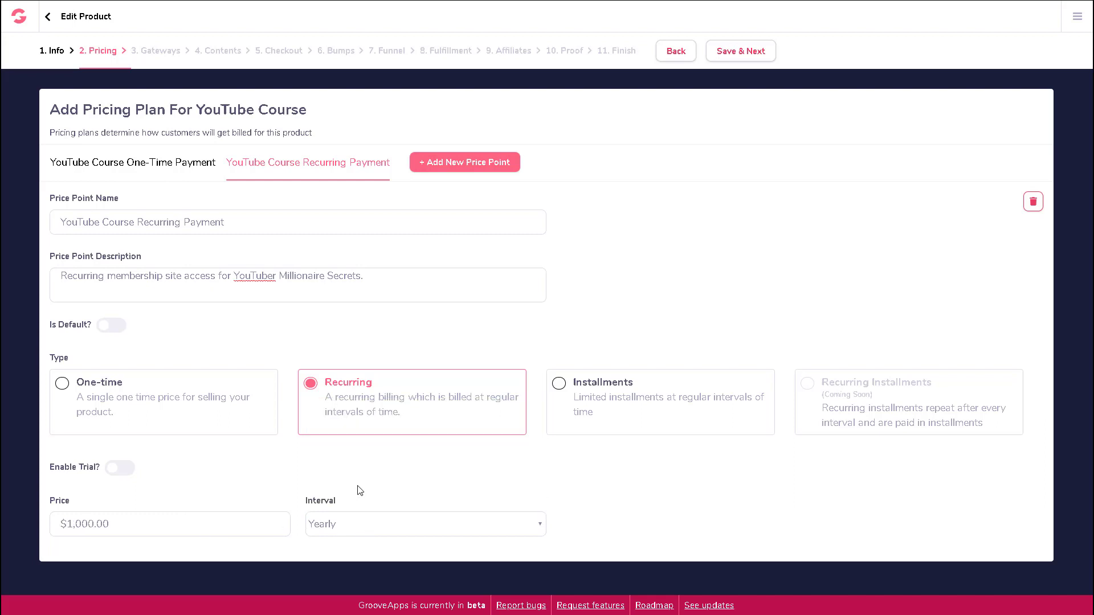